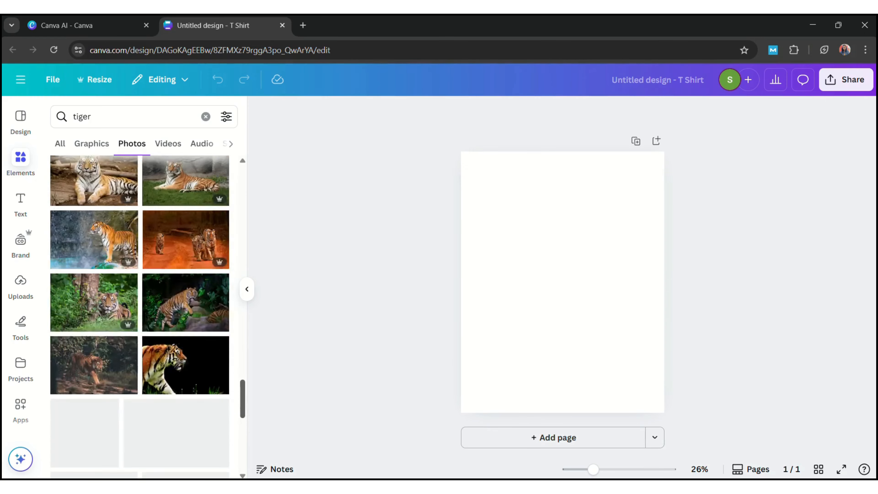
# Step: Add the blue and yellow geometric lion photo to the page and enlarge it to span the page width
pyautogui.click(78, 316)
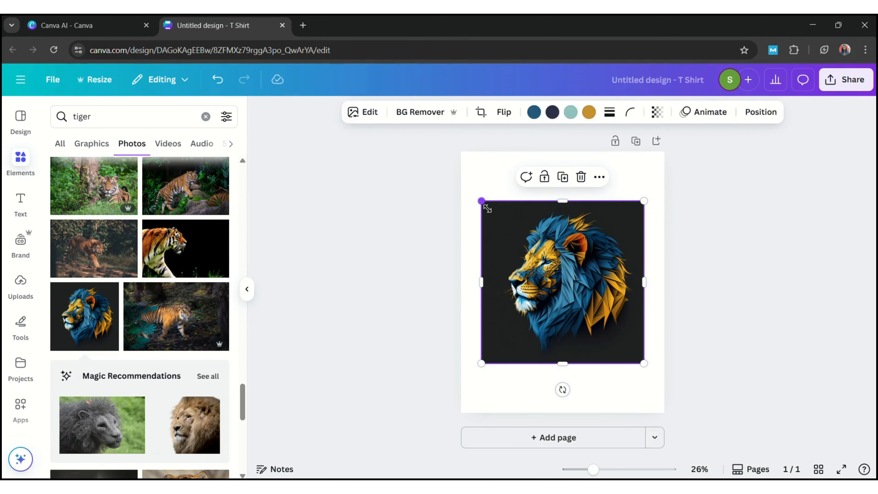
pyautogui.moveTo(481, 200); pyautogui.dragTo(461, 180)
pyautogui.moveTo(653, 190); pyautogui.dragTo(677, 177)
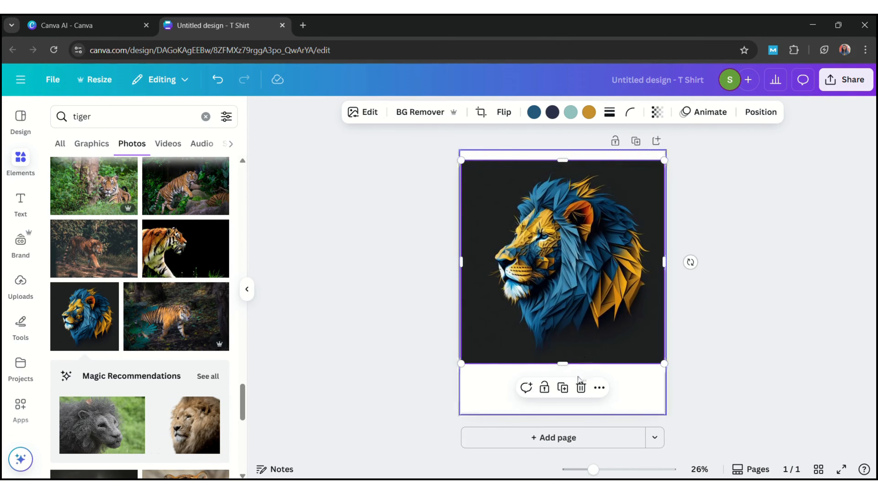
pyautogui.moveTo(570, 371); pyautogui.dragTo(579, 403)
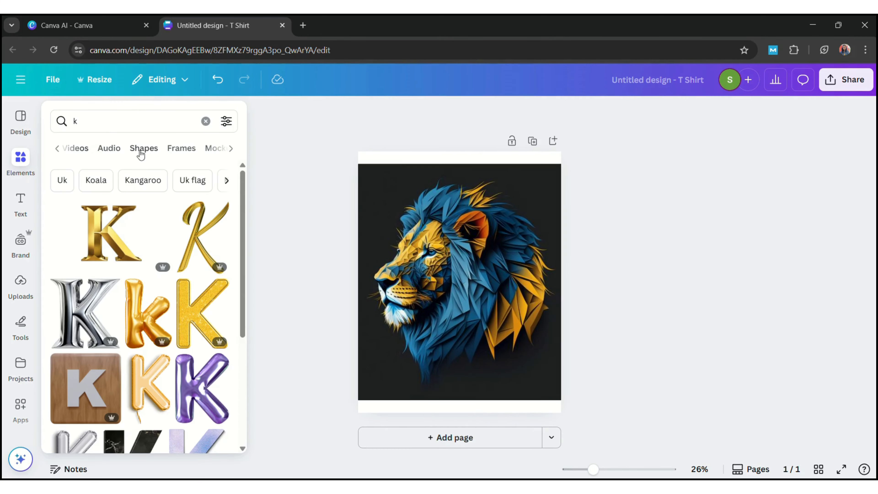
# Step: Add a bold K letter frame, shrink it and place it over the upper part of the lion's mane
pyautogui.click(173, 152)
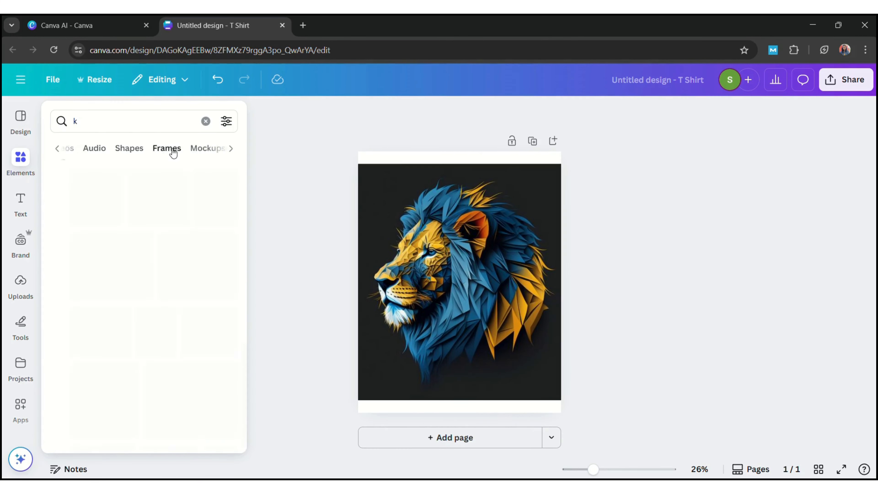
pyautogui.click(79, 262)
pyautogui.moveTo(426, 349); pyautogui.dragTo(452, 300)
pyautogui.moveTo(465, 246); pyautogui.dragTo(486, 218)
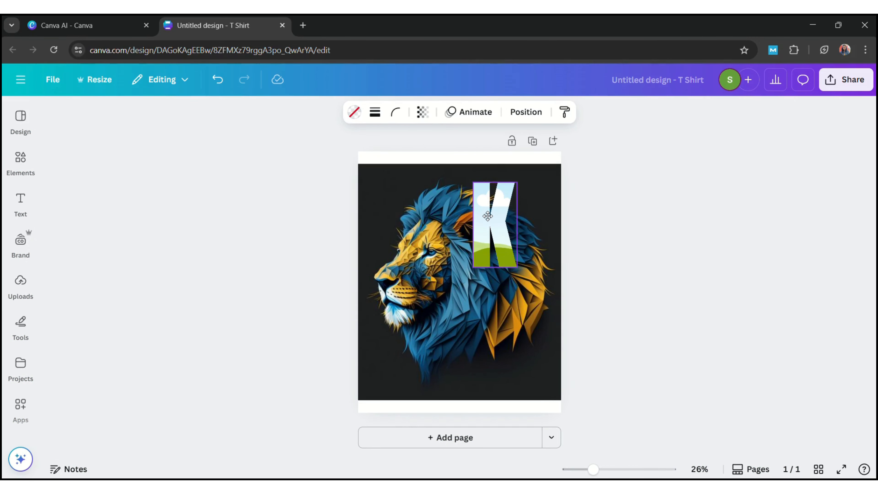
pyautogui.moveTo(487, 216); pyautogui.dragTo(487, 217)
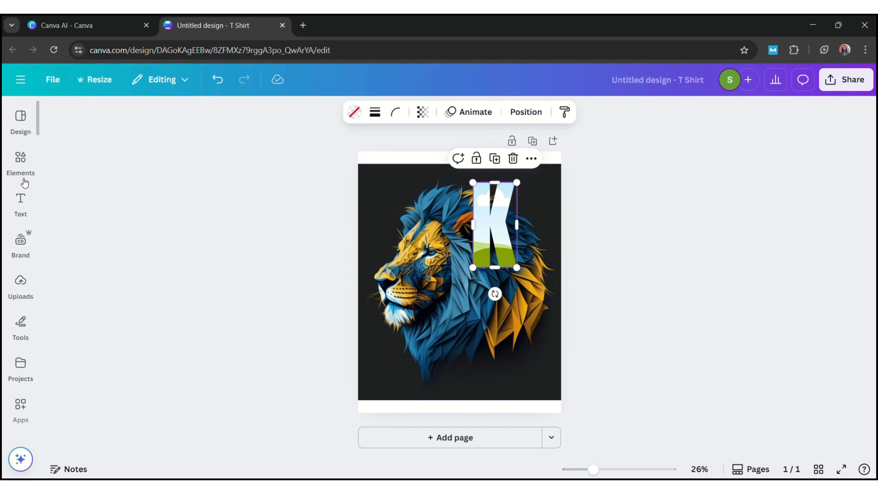
# Step: Search the frames for "i", add a plain I letter frame, and shrink it to match the K
pyautogui.click(21, 159)
pyautogui.click(154, 114)
pyautogui.press('BackSpace')
pyautogui.write('i')
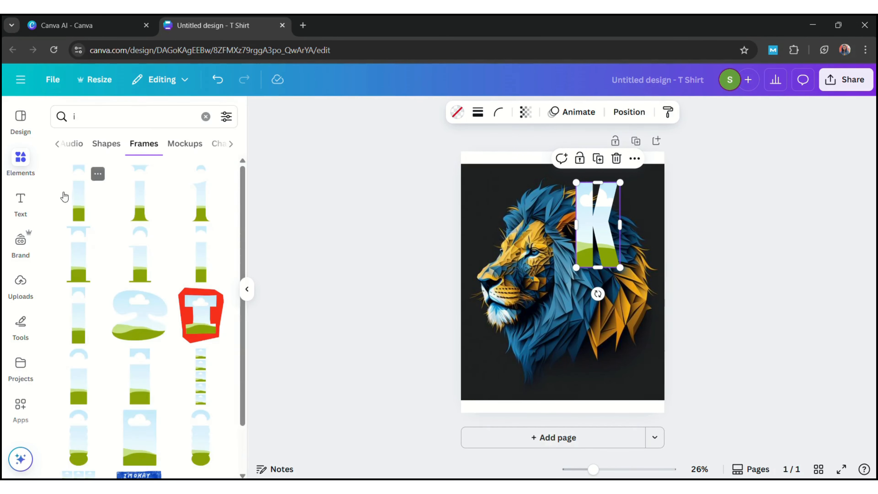
pyautogui.click(87, 198)
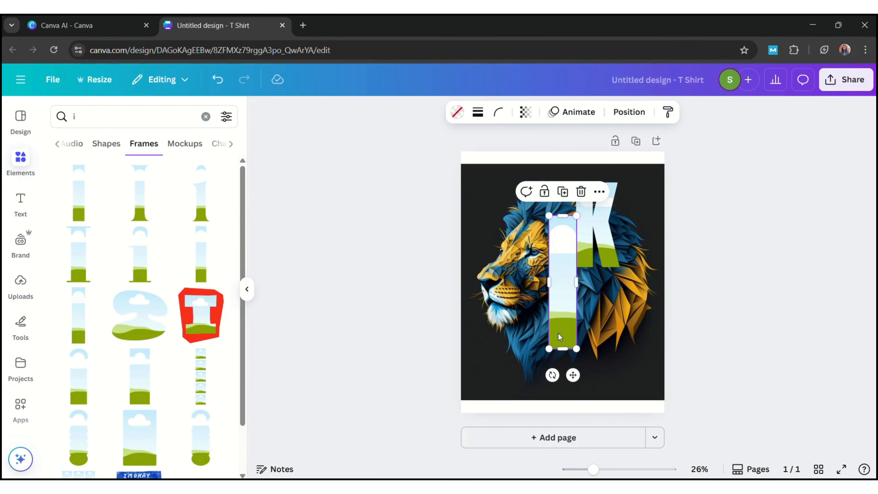
pyautogui.moveTo(556, 351); pyautogui.dragTo(566, 303)
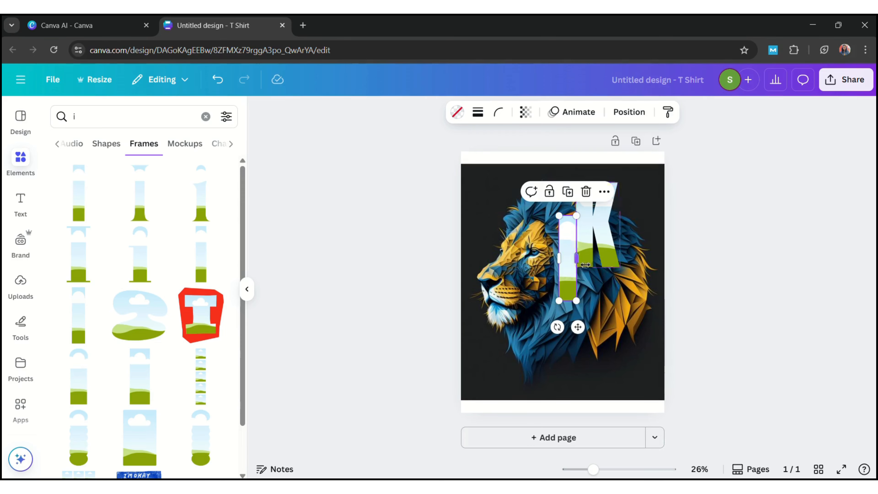
pyautogui.moveTo(586, 266); pyautogui.dragTo(597, 234)
# Step: Search the frames for "n", add a bold N letter frame, and place it at reduced size directly below the K
pyautogui.click(98, 116)
pyautogui.write('n')
pyautogui.press('Return')
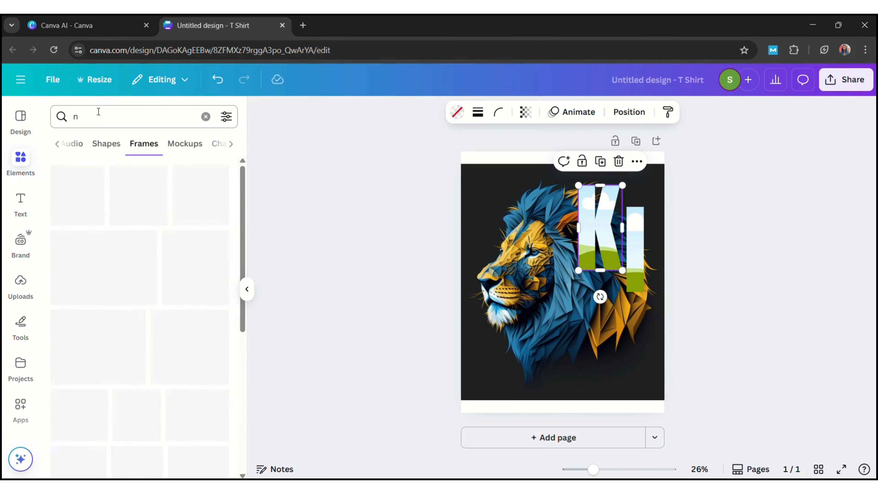
pyautogui.click(76, 249)
pyautogui.moveTo(595, 349); pyautogui.dragTo(620, 362)
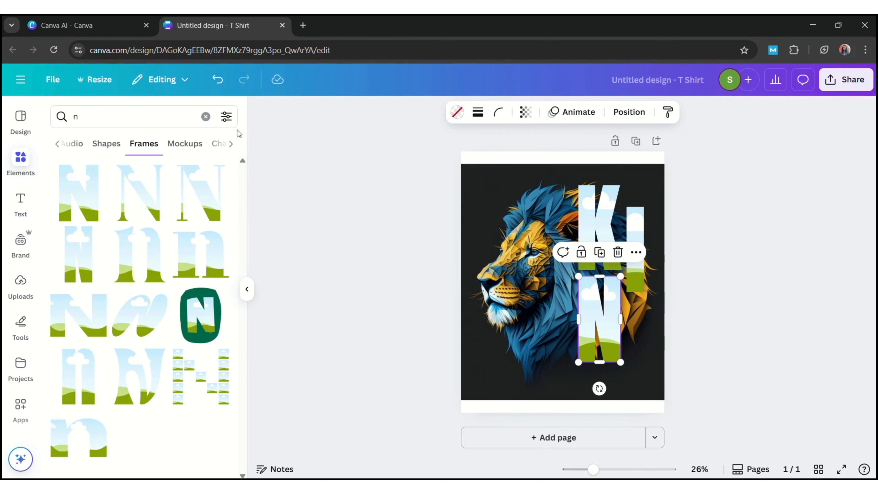
# Step: Search the frames for "g", add the narrow bold G letter frame, shrink it and place it beside the N
pyautogui.click(115, 118)
pyautogui.press('BackSpace')
pyautogui.write('g')
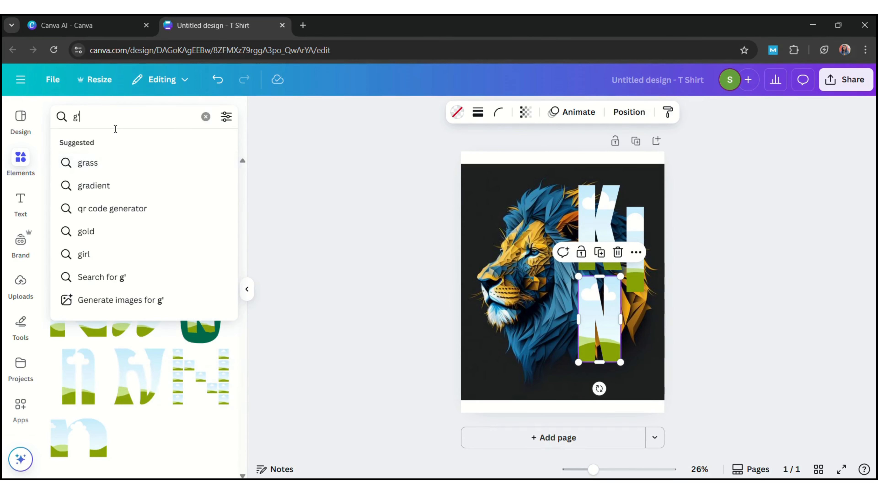
pyautogui.press('Return')
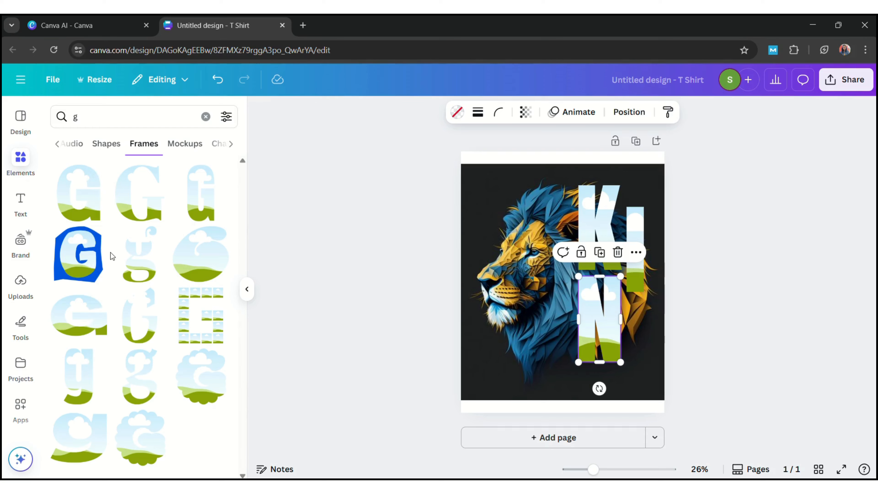
pyautogui.click(213, 211)
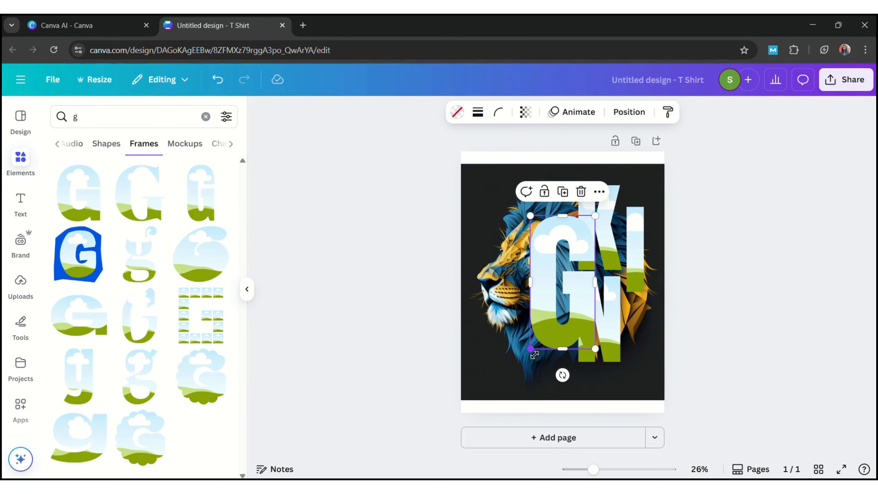
pyautogui.moveTo(532, 351); pyautogui.dragTo(557, 282)
pyautogui.moveTo(564, 246); pyautogui.dragTo(635, 323)
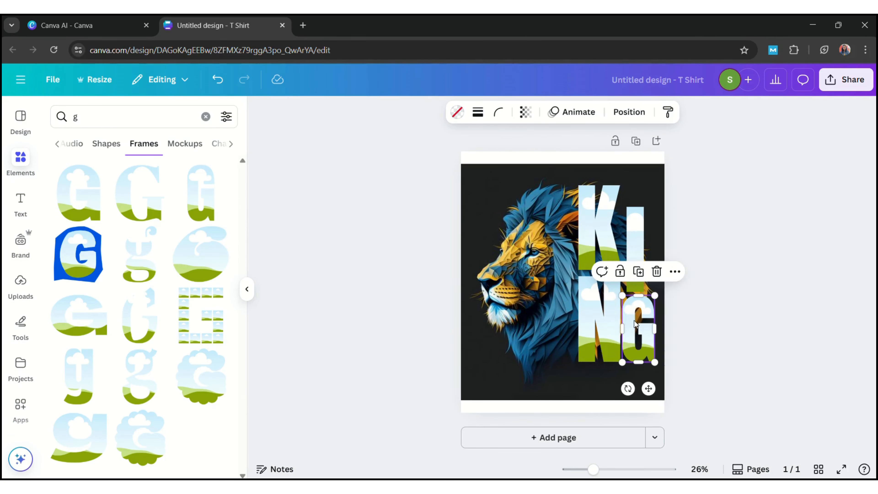
# Step: Duplicate the lion photo and drop the copy into the K frame
pyautogui.click(550, 283)
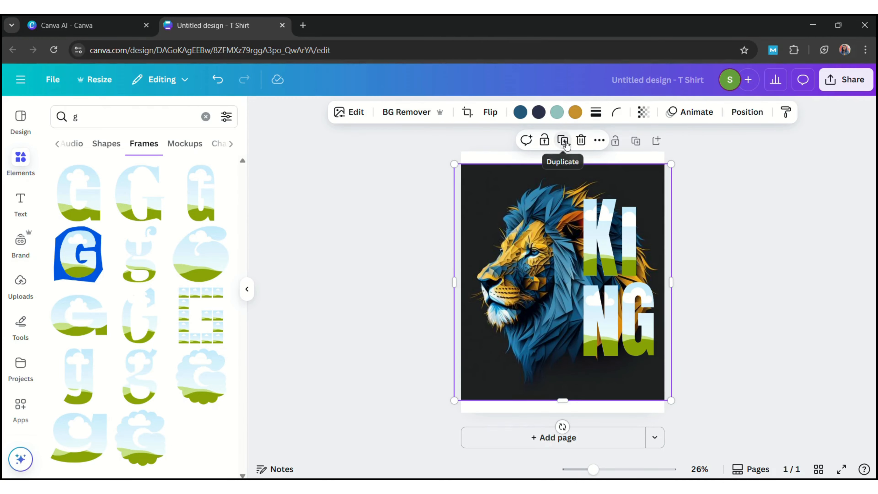
pyautogui.click(566, 145)
pyautogui.moveTo(562, 272); pyautogui.dragTo(597, 245)
# Step: Enlarge and reposition the photo inside the K frame so it lines up with the background lion, and apply the crop
pyautogui.doubleClick(597, 245)
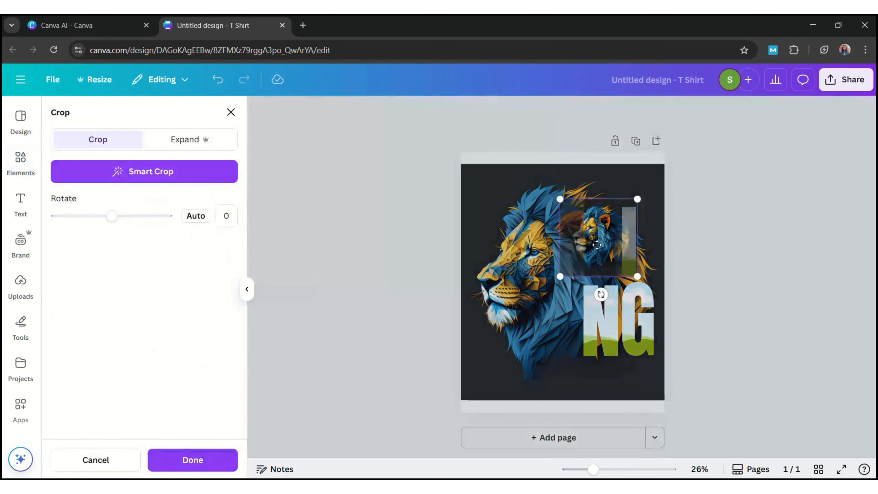
pyautogui.moveTo(565, 286); pyautogui.dragTo(459, 376)
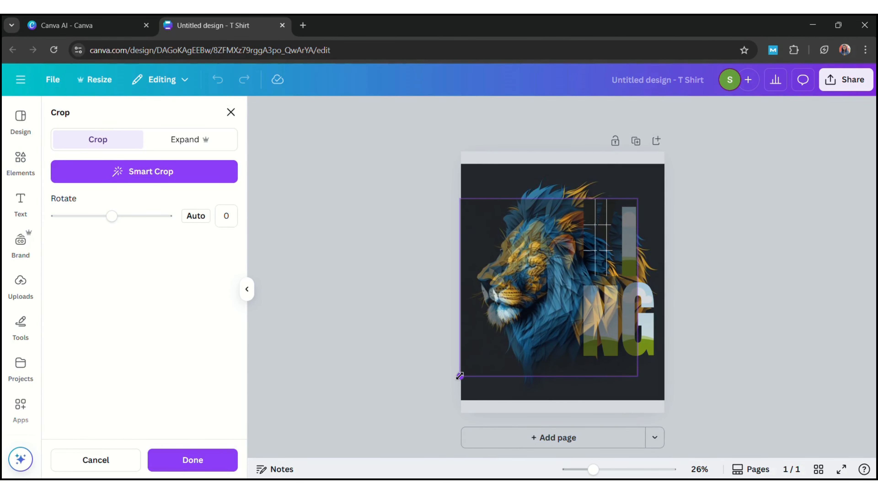
pyautogui.moveTo(639, 197); pyautogui.dragTo(673, 163)
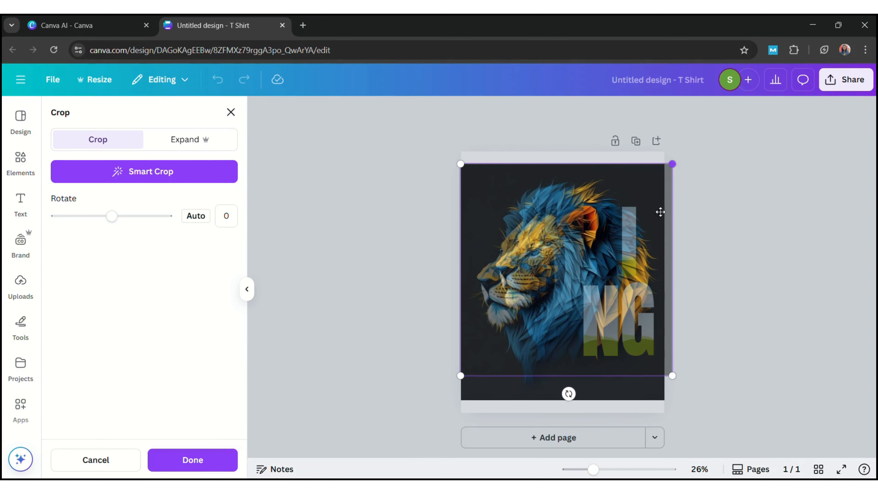
pyautogui.moveTo(672, 376); pyautogui.dragTo(694, 413)
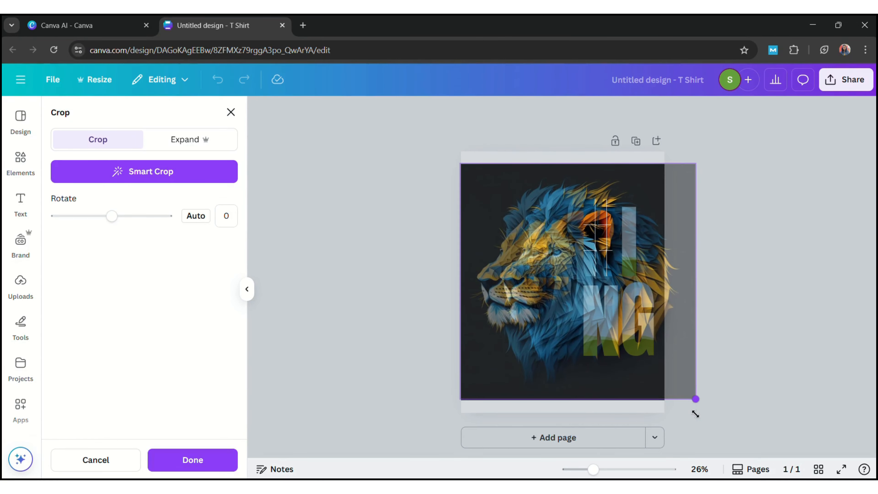
pyautogui.moveTo(703, 175); pyautogui.dragTo(665, 184)
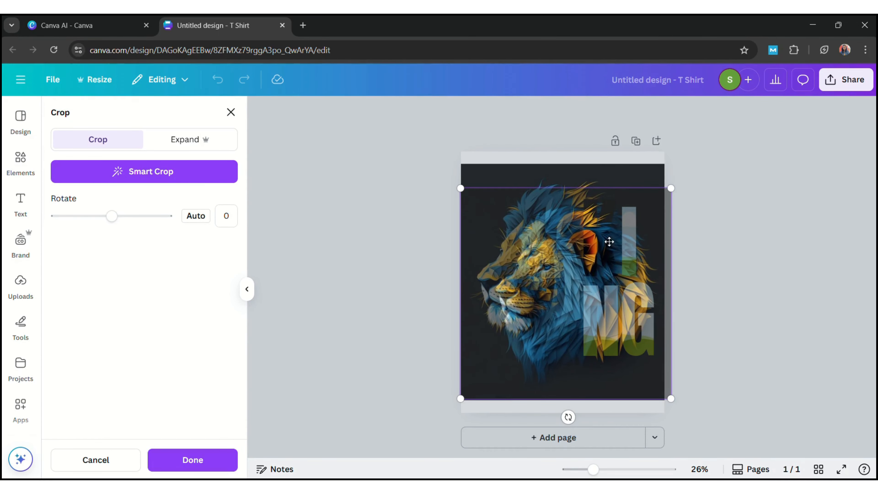
pyautogui.moveTo(609, 241); pyautogui.dragTo(592, 225)
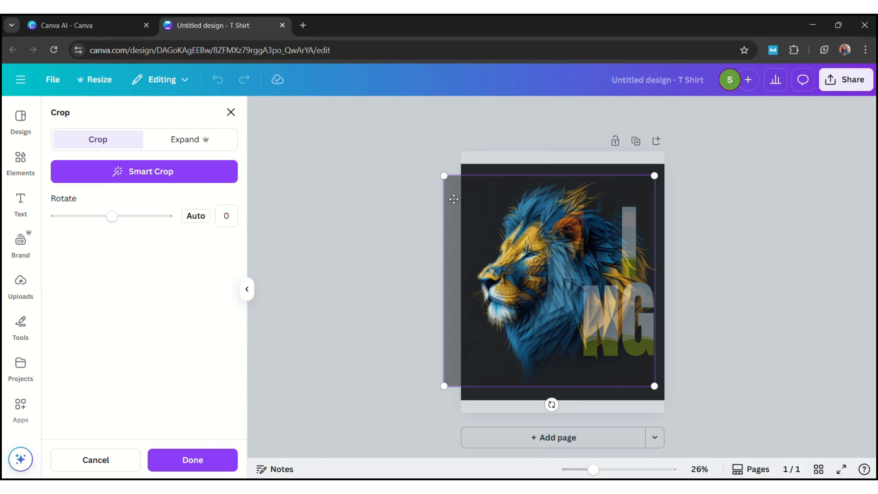
pyautogui.moveTo(446, 177)
pyautogui.mouseDown()
pyautogui.moveTo(457, 188)
pyautogui.moveTo(454, 181)
pyautogui.mouseUp()
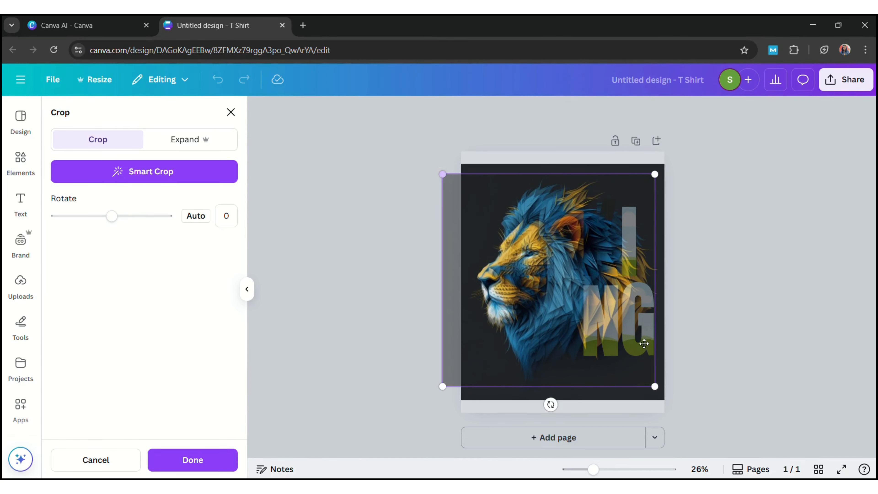
pyautogui.moveTo(661, 392)
pyautogui.mouseDown()
pyautogui.moveTo(646, 376)
pyautogui.moveTo(670, 402)
pyautogui.moveTo(661, 396)
pyautogui.mouseUp()
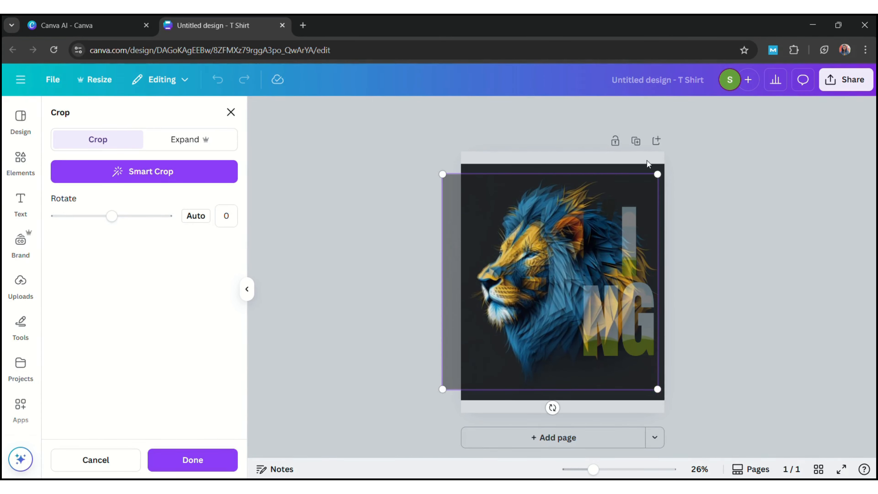
pyautogui.moveTo(666, 182); pyautogui.dragTo(672, 179)
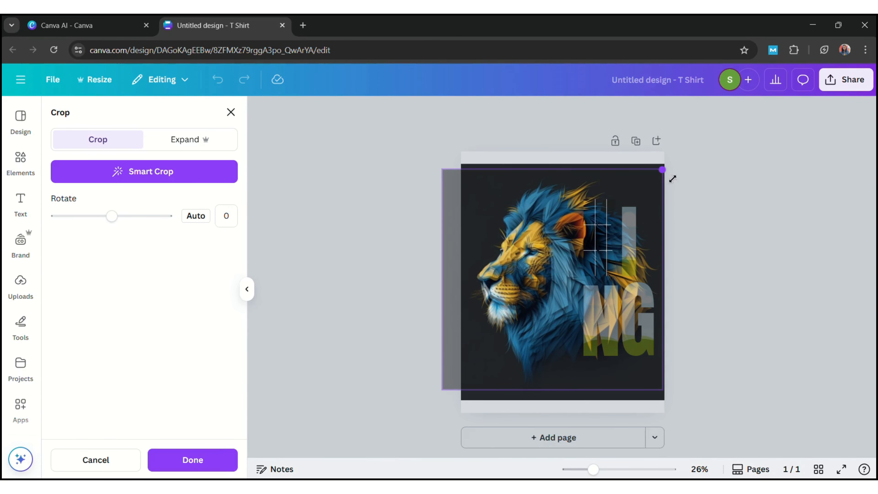
pyautogui.moveTo(595, 241); pyautogui.dragTo(596, 238)
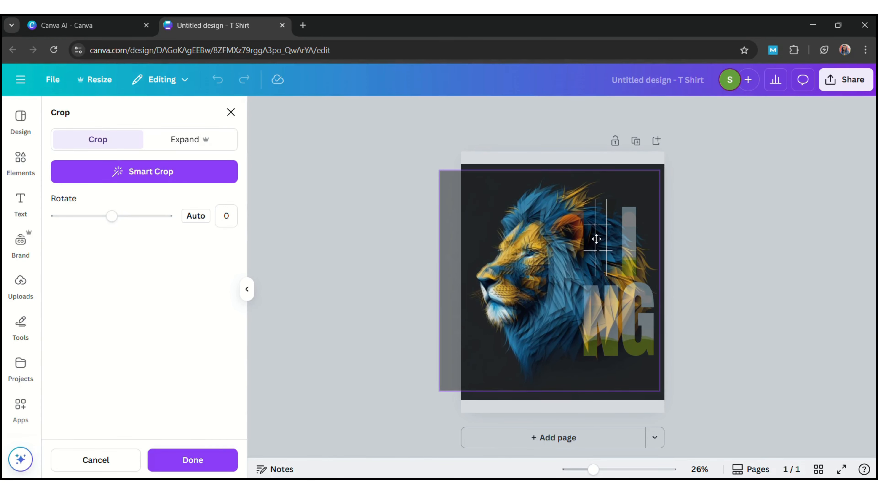
pyautogui.moveTo(667, 173); pyautogui.dragTo(672, 174)
pyautogui.press('Return')
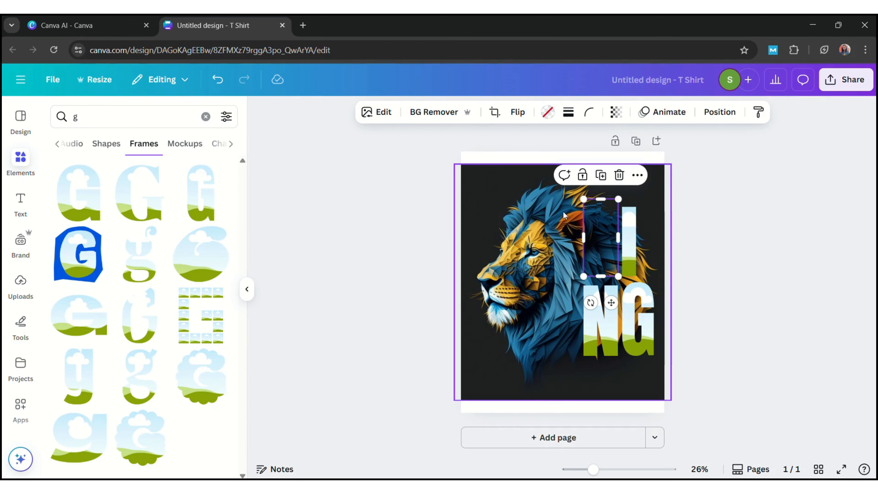
# Step: Duplicate the background lion photo and drop the copy into the I frame
pyautogui.click(609, 187)
pyautogui.click(572, 146)
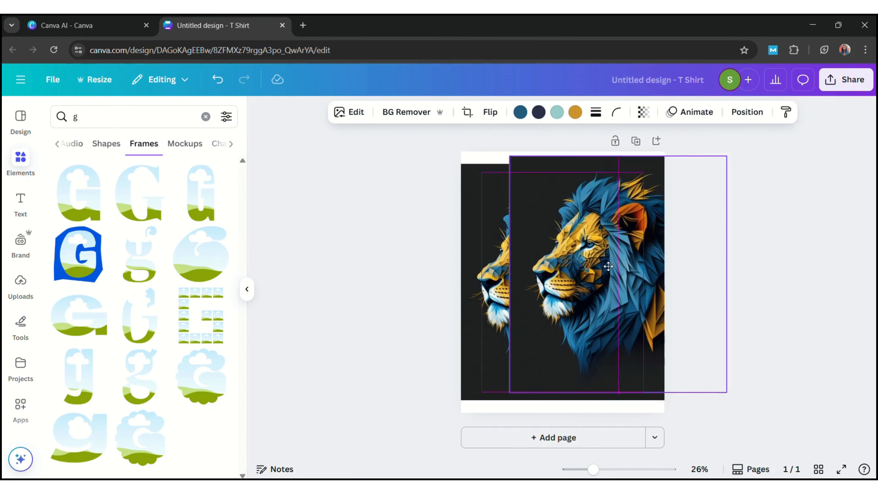
pyautogui.moveTo(605, 254); pyautogui.dragTo(627, 251)
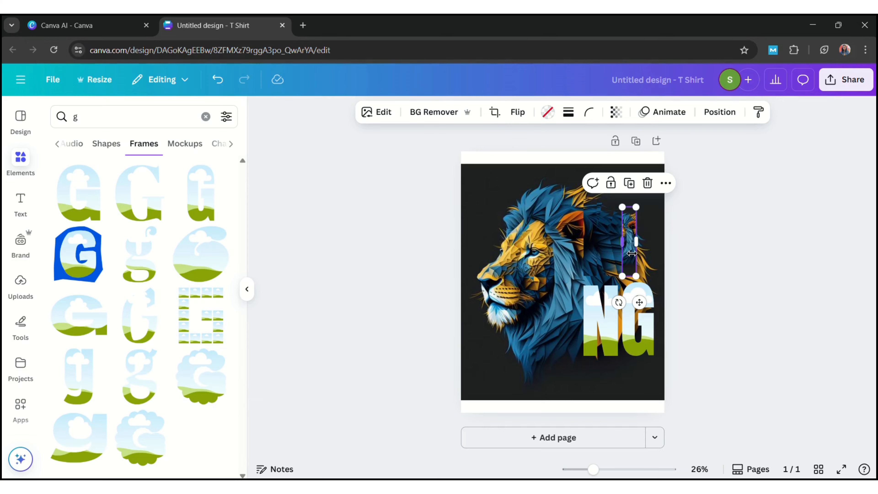
# Step: Scale and shift the photo inside the I frame to match the background lion, and apply the crop
pyautogui.doubleClick(630, 243)
pyautogui.moveTo(599, 215); pyautogui.dragTo(361, 138)
pyautogui.moveTo(501, 220); pyautogui.dragTo(505, 337)
pyautogui.moveTo(448, 178); pyautogui.dragTo(448, 175)
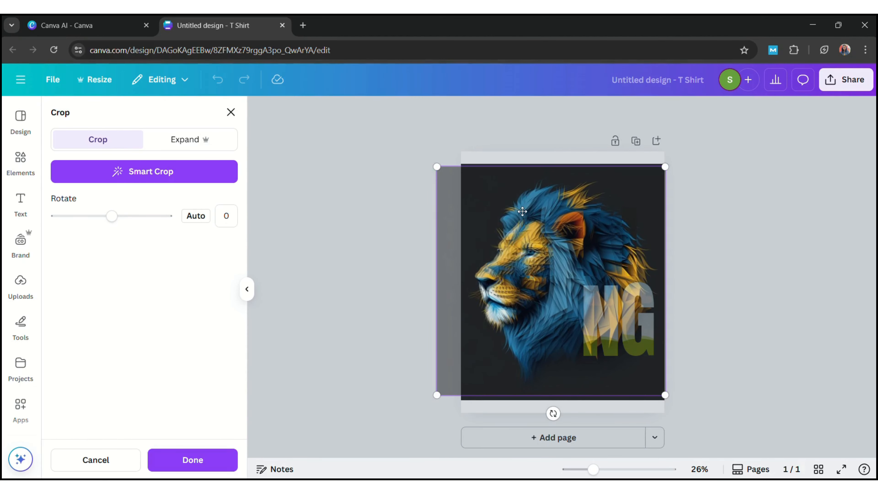
pyautogui.moveTo(527, 212); pyautogui.dragTo(531, 212)
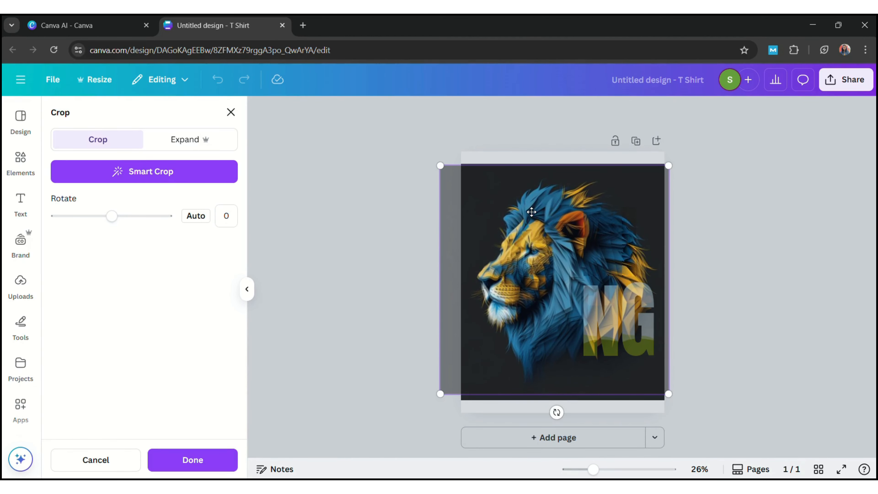
pyautogui.click(729, 290)
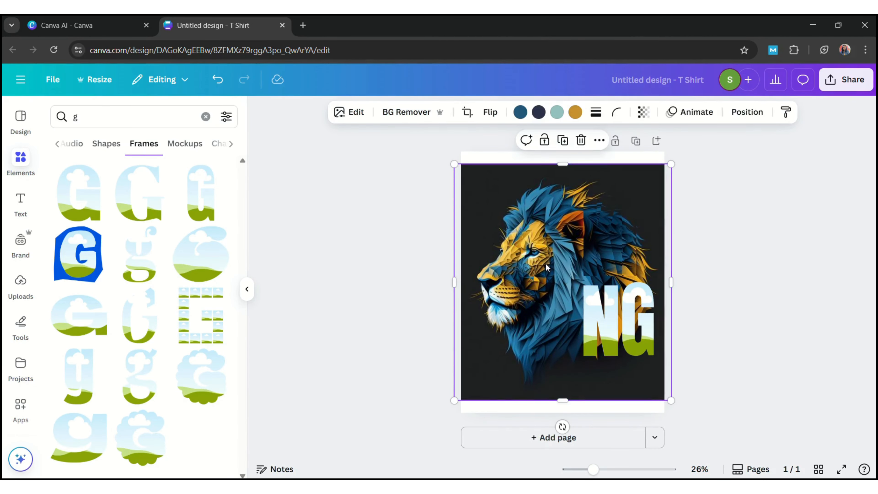
# Step: Fill the N frame with a duplicate of the lion photo and crop it to align with the background lion
pyautogui.click(563, 142)
pyautogui.moveTo(539, 254); pyautogui.dragTo(399, 121)
pyautogui.doubleClick(589, 286)
pyautogui.moveTo(518, 212); pyautogui.dragTo(556, 255)
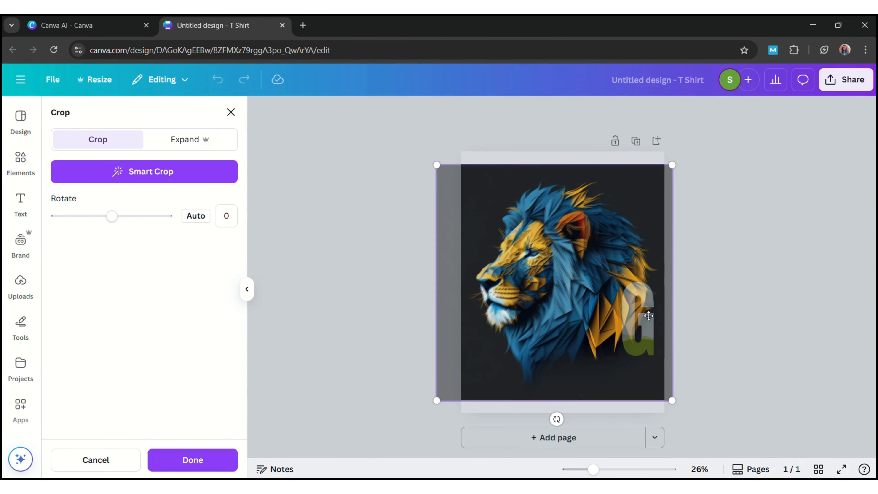
pyautogui.moveTo(679, 170); pyautogui.dragTo(675, 166)
pyautogui.click(721, 255)
# Step: Drop a copy of the background lion photo into the G frame and open it for cropping
pyautogui.click(528, 217)
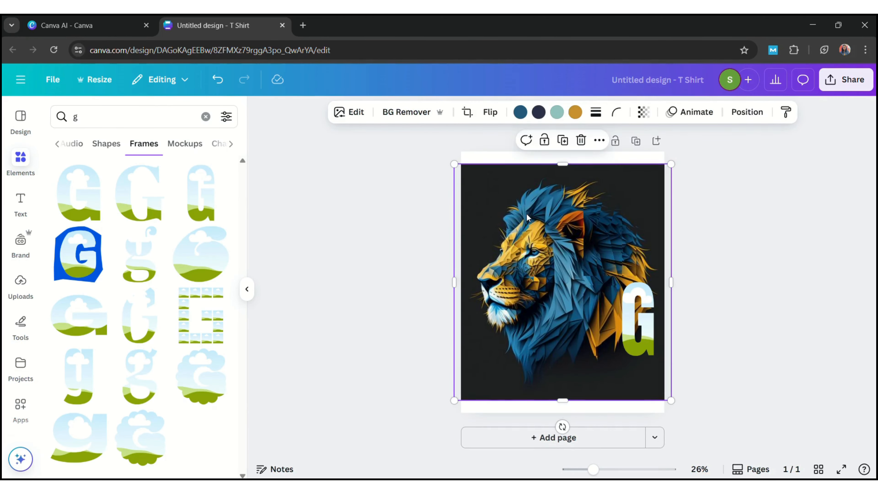
pyautogui.moveTo(591, 269); pyautogui.dragTo(633, 311)
pyautogui.doubleClick(633, 311)
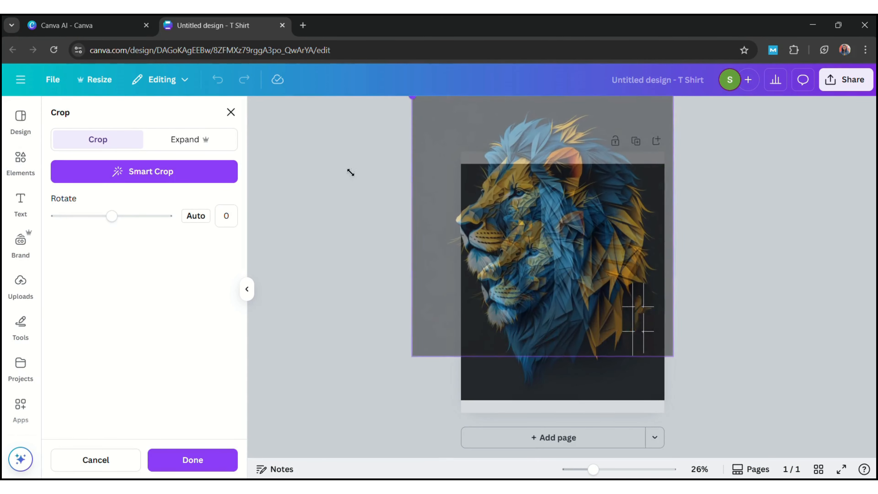
# Step: Scale and shift the photo inside the G frame until it lines up with the background lion, and apply the crop
pyautogui.moveTo(520, 223); pyautogui.dragTo(546, 288)
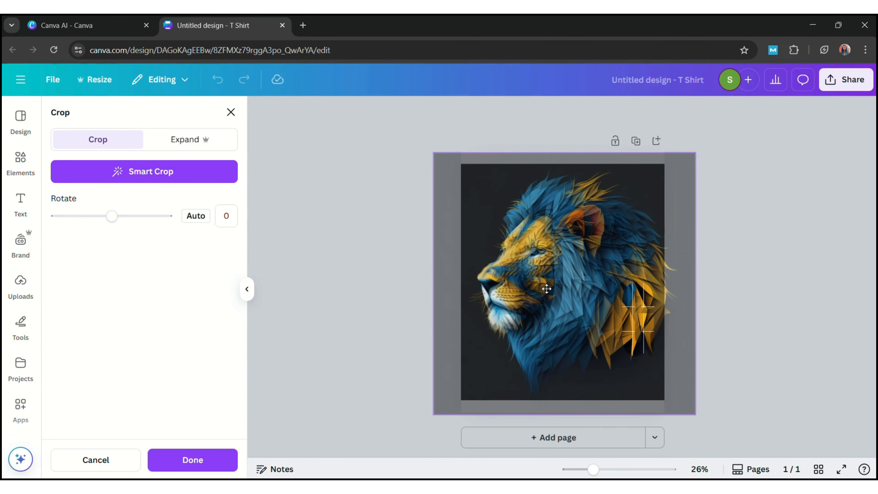
pyautogui.moveTo(703, 422); pyautogui.dragTo(684, 436)
pyautogui.moveTo(672, 290)
pyautogui.mouseDown()
pyautogui.moveTo(669, 298)
pyautogui.moveTo(674, 290)
pyautogui.mouseUp()
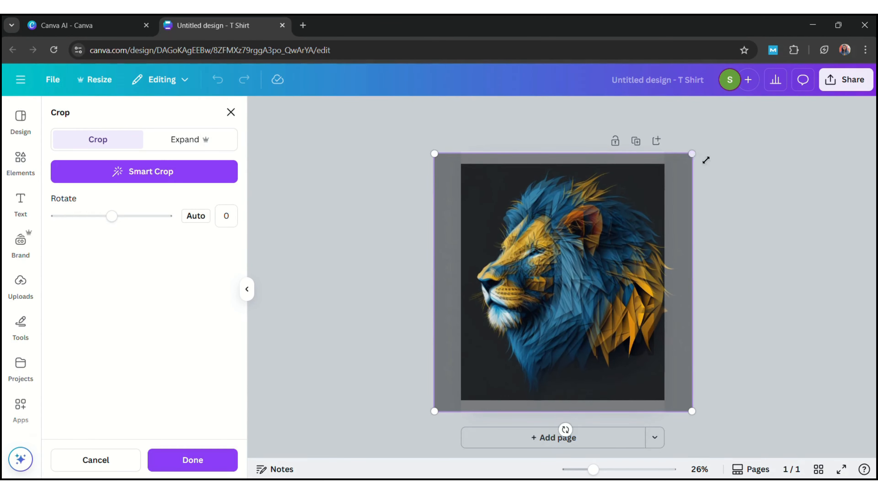
pyautogui.moveTo(691, 155)
pyautogui.mouseDown()
pyautogui.moveTo(677, 171)
pyautogui.moveTo(682, 165)
pyautogui.mouseUp()
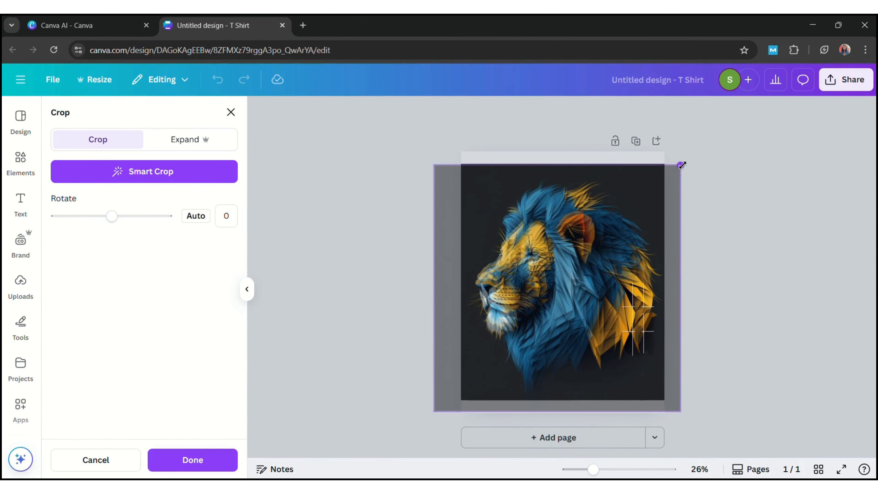
pyautogui.moveTo(645, 222); pyautogui.dragTo(630, 242)
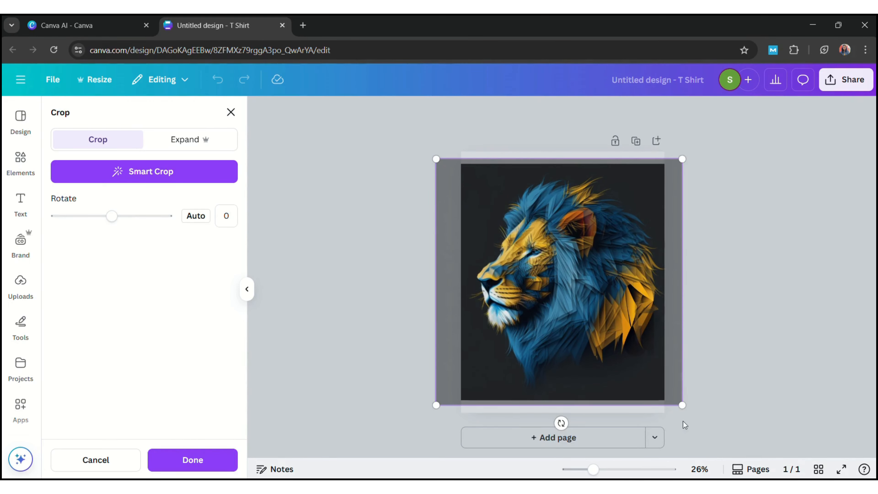
pyautogui.moveTo(689, 415); pyautogui.dragTo(671, 411)
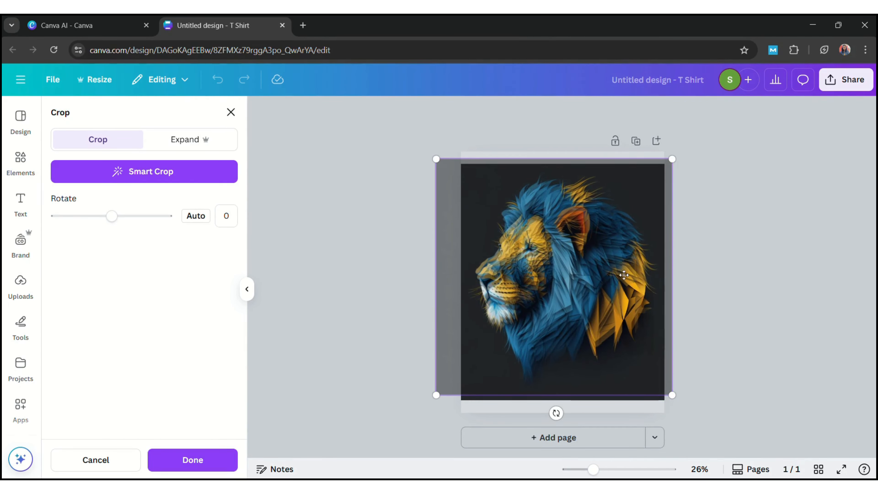
pyautogui.moveTo(599, 232)
pyautogui.mouseDown()
pyautogui.moveTo(601, 243)
pyautogui.moveTo(611, 241)
pyautogui.mouseUp()
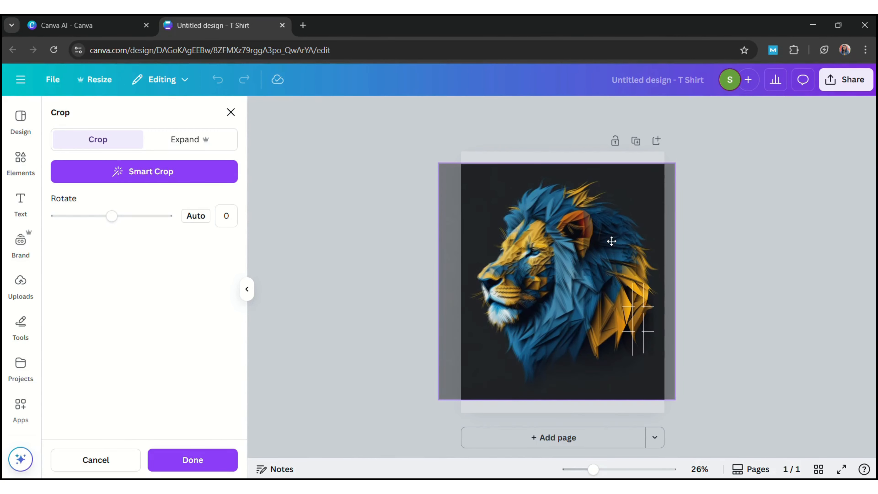
pyautogui.moveTo(675, 163); pyautogui.dragTo(681, 178)
pyautogui.click(720, 214)
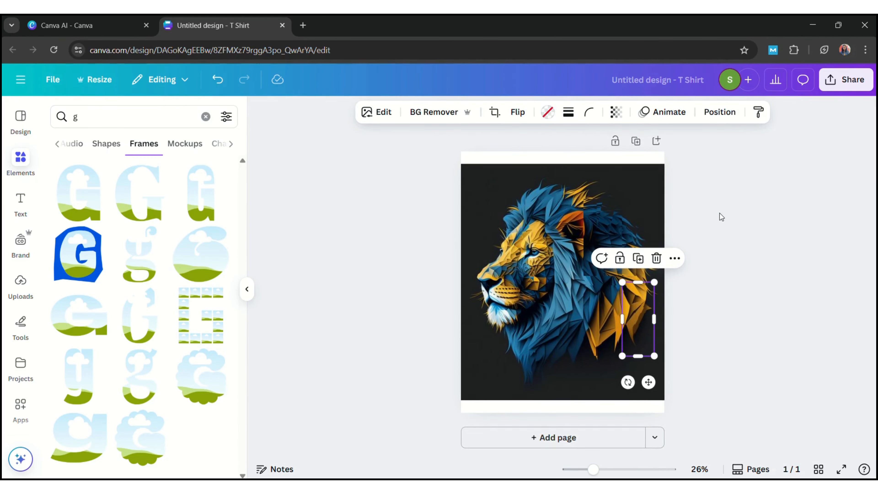
pyautogui.click(720, 213)
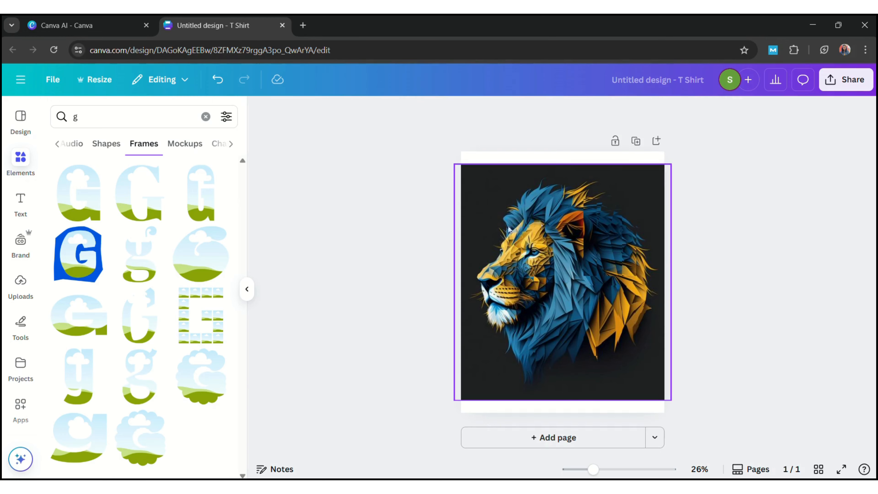
# Step: Remove the background from the large lion photo and crop its right side back to the KING letters
pyautogui.click(496, 207)
pyautogui.click(390, 111)
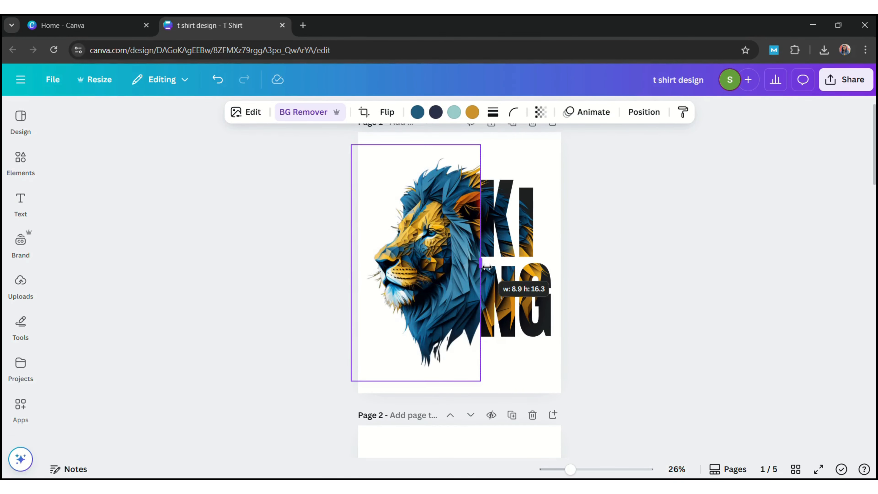
pyautogui.moveTo(487, 267); pyautogui.dragTo(499, 274)
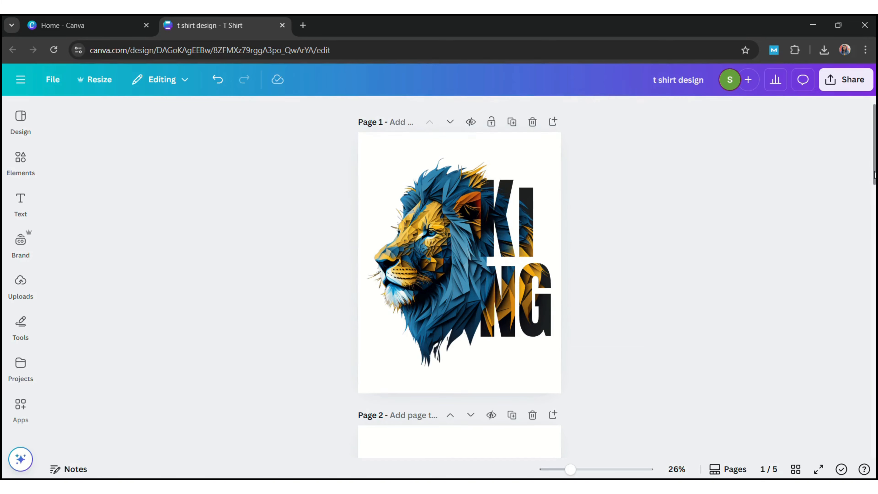
# Step: Download only the current page, Page 1, of the T-shirt design
pyautogui.moveTo(875, 170); pyautogui.dragTo(875, 178)
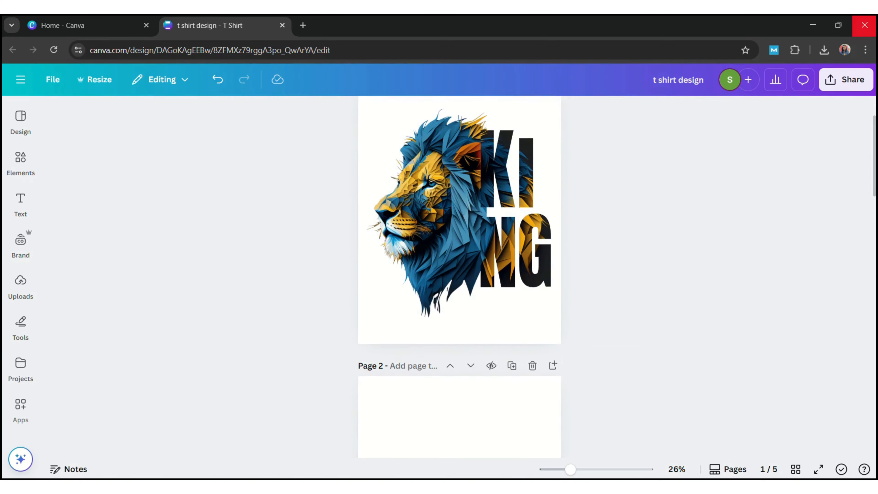
pyautogui.click(846, 80)
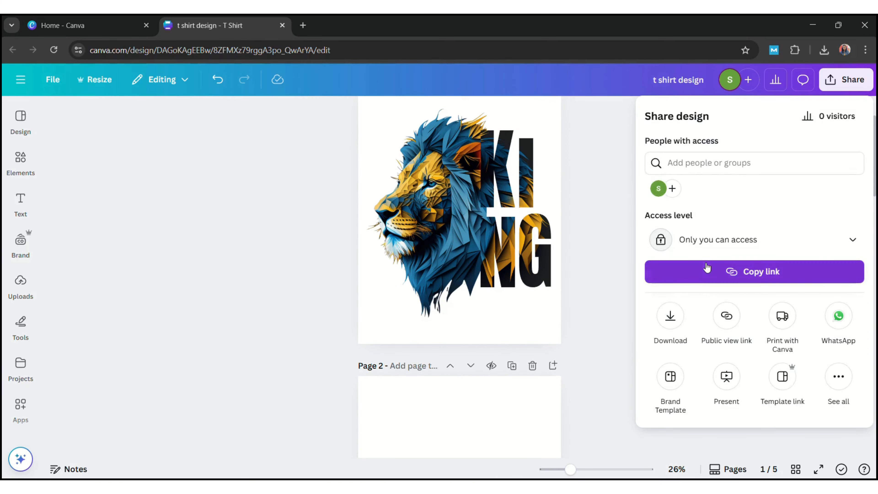
pyautogui.click(670, 314)
pyautogui.click(852, 317)
pyautogui.click(765, 173)
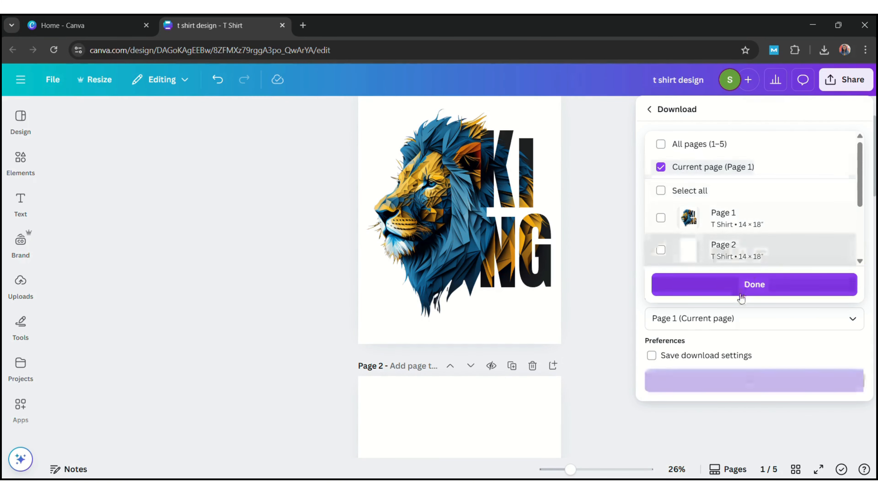
pyautogui.click(742, 286)
pyautogui.click(743, 382)
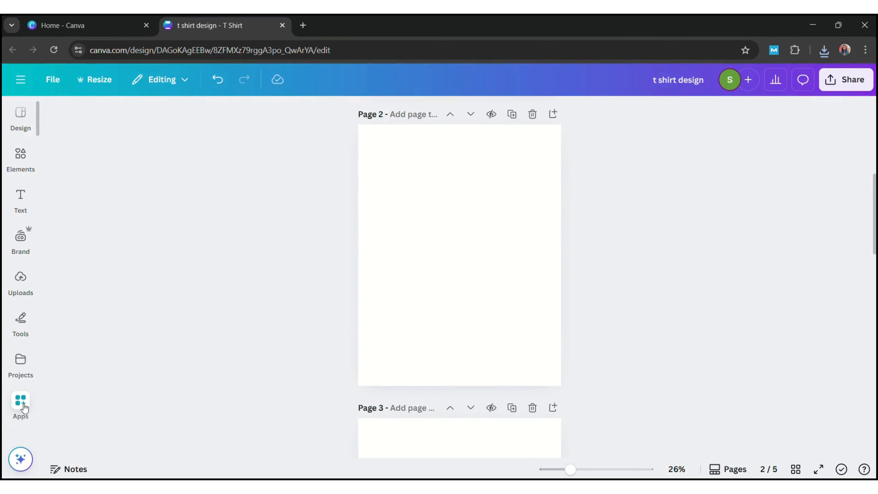
# Step: Search the Canva apps for "mock" and open the Mockups app
pyautogui.click(23, 405)
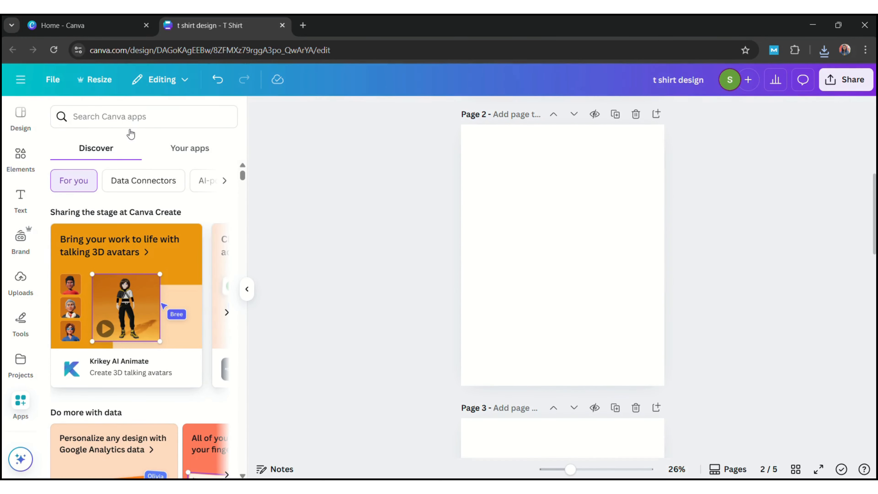
pyautogui.click(140, 120)
pyautogui.write('mock')
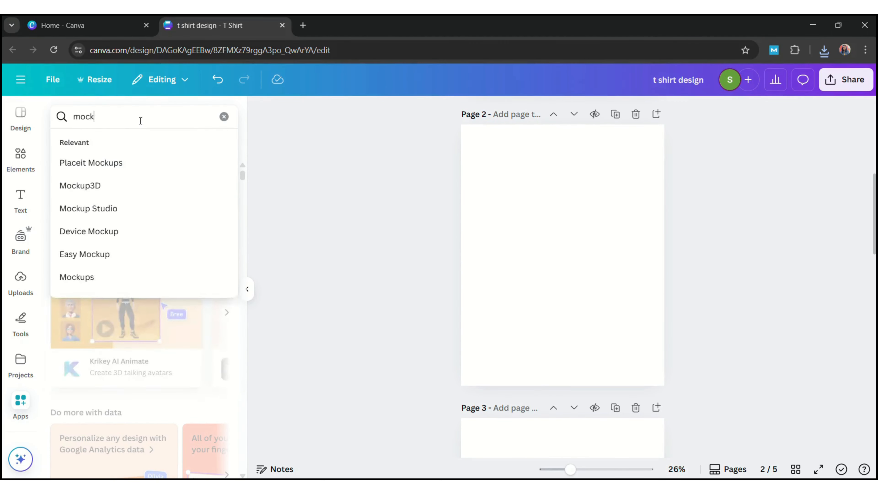
pyautogui.click(79, 277)
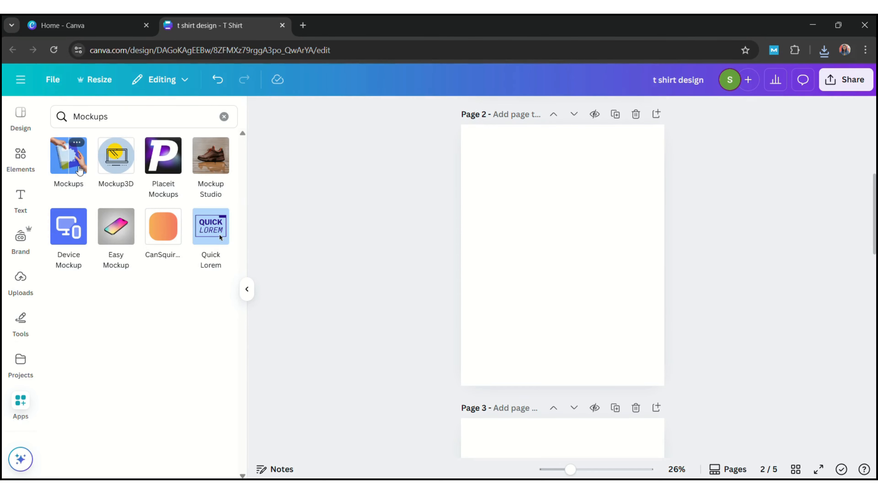
pyautogui.click(77, 168)
# Step: Insert the plain white long-sleeved sweatshirt mockup from the Apparel category on page 2
pyautogui.scroll(-8, 239, 243)
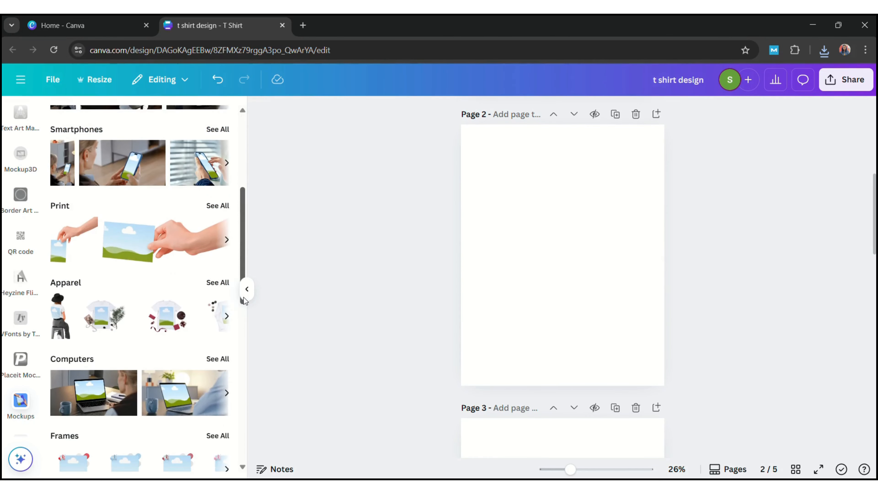
pyautogui.click(216, 246)
pyautogui.moveTo(249, 179); pyautogui.dragTo(249, 251)
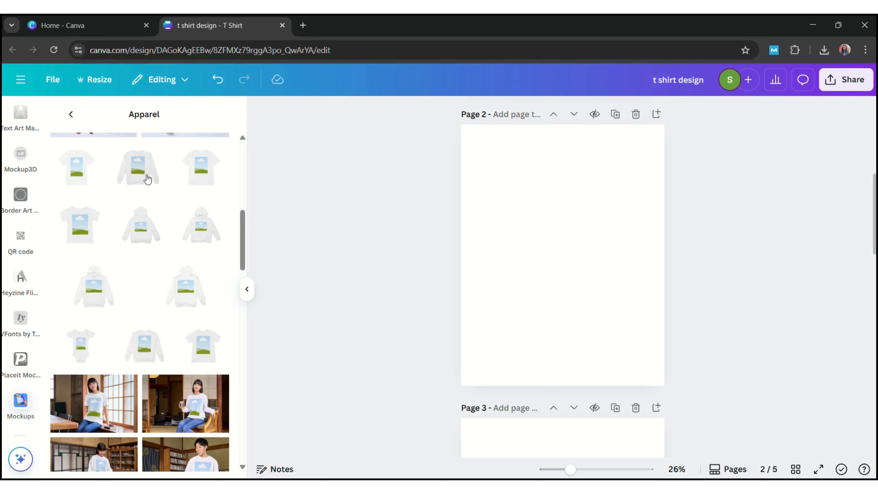
pyautogui.click(147, 178)
# Step: Reposition the sweatshirt mockup and enlarge it to nearly the full width of page 2
pyautogui.moveTo(523, 222)
pyautogui.mouseDown()
pyautogui.moveTo(519, 197)
pyautogui.moveTo(472, 159)
pyautogui.moveTo(537, 229)
pyautogui.mouseUp()
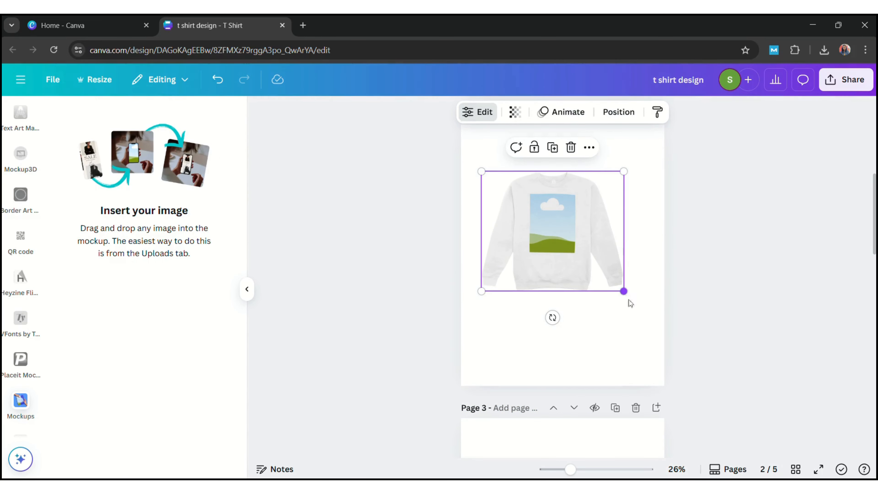
pyautogui.moveTo(624, 291); pyautogui.dragTo(641, 328)
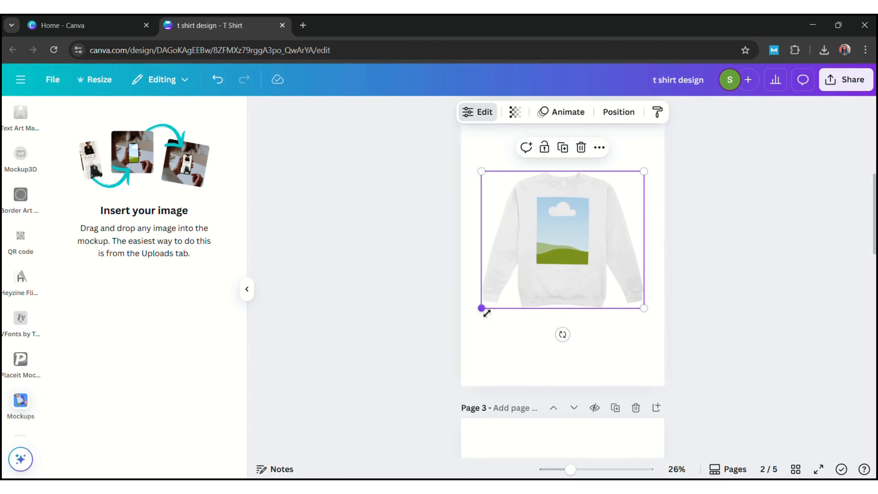
pyautogui.moveTo(483, 308); pyautogui.dragTo(477, 335)
pyautogui.moveTo(644, 321); pyautogui.dragTo(655, 332)
pyautogui.click(801, 197)
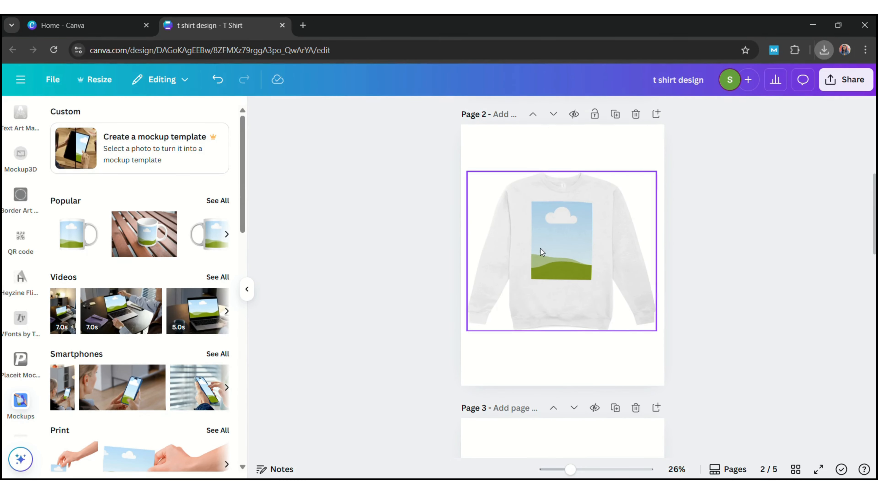
# Step: Place the KING lion design in the image area of the sweatshirt mockup on page 2
pyautogui.hotkey('ctrl', 'v')
pyautogui.moveTo(570, 240); pyautogui.dragTo(563, 227)
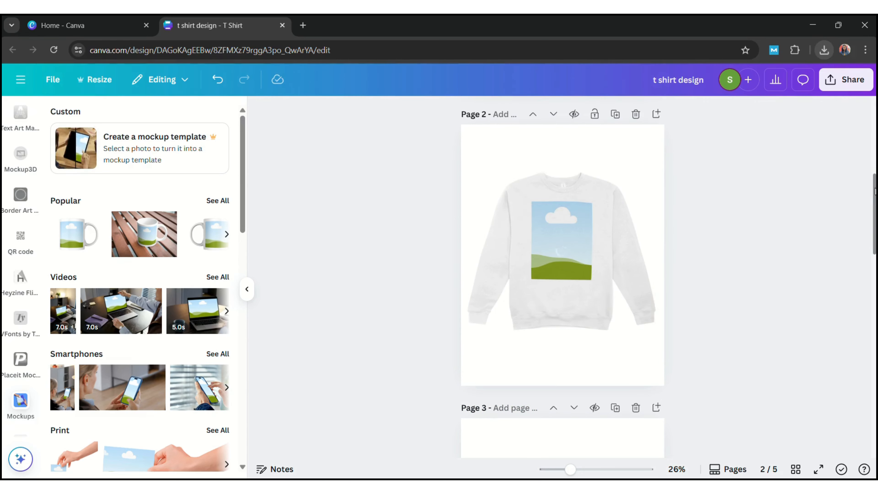
# Step: Insert the Apparel mockup of a man in a white sweatshirt talking on the phone outdoors on page 3
pyautogui.scroll(-5, 562, 276)
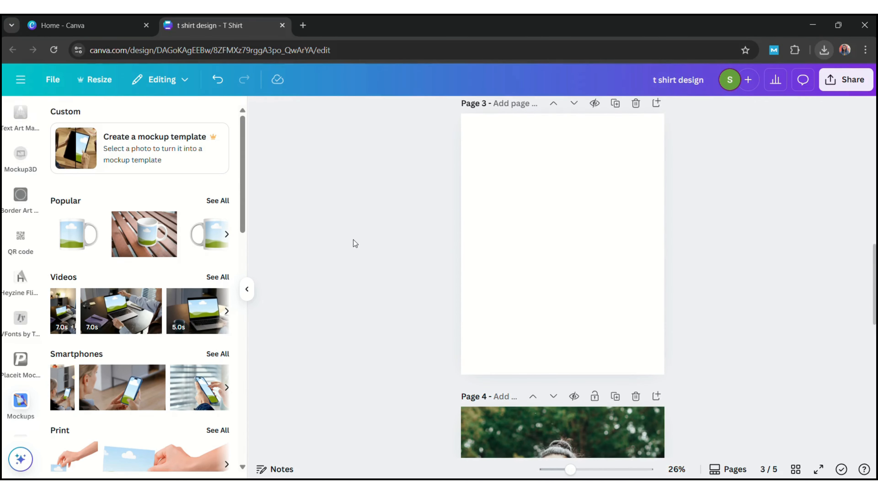
pyautogui.scroll(-5, 246, 208)
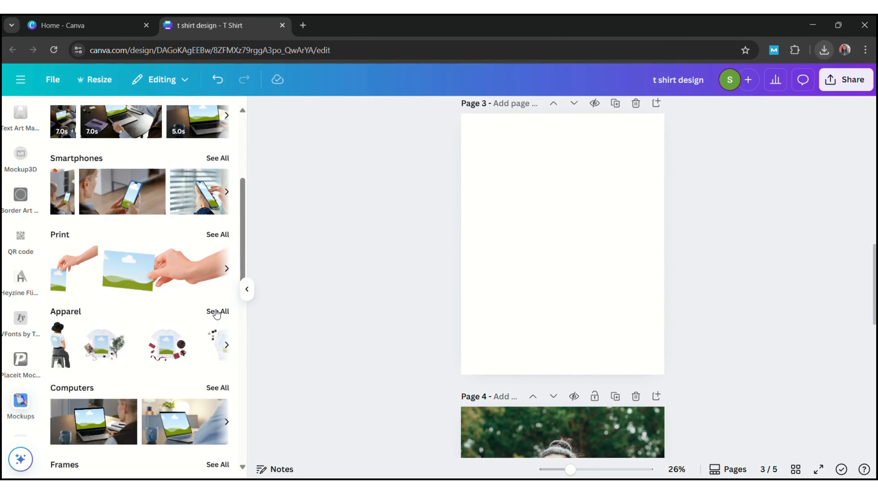
pyautogui.scroll(-5, 244, 216)
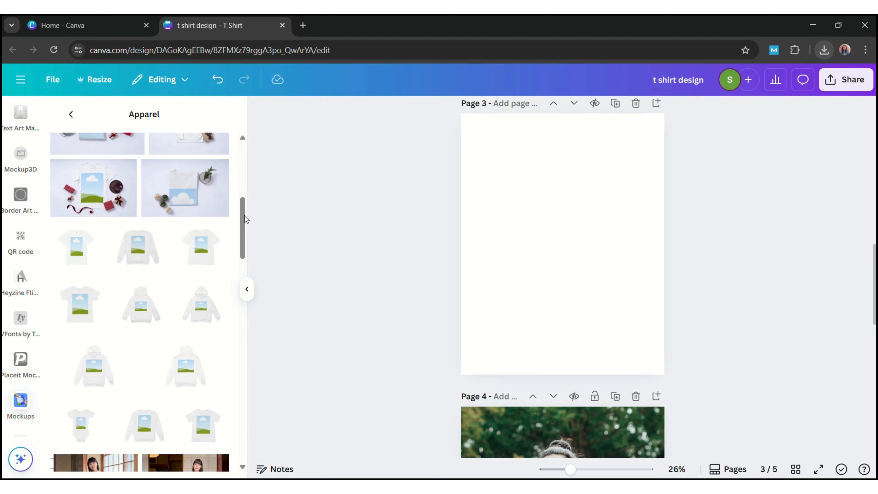
pyautogui.moveTo(244, 214); pyautogui.dragTo(272, 471)
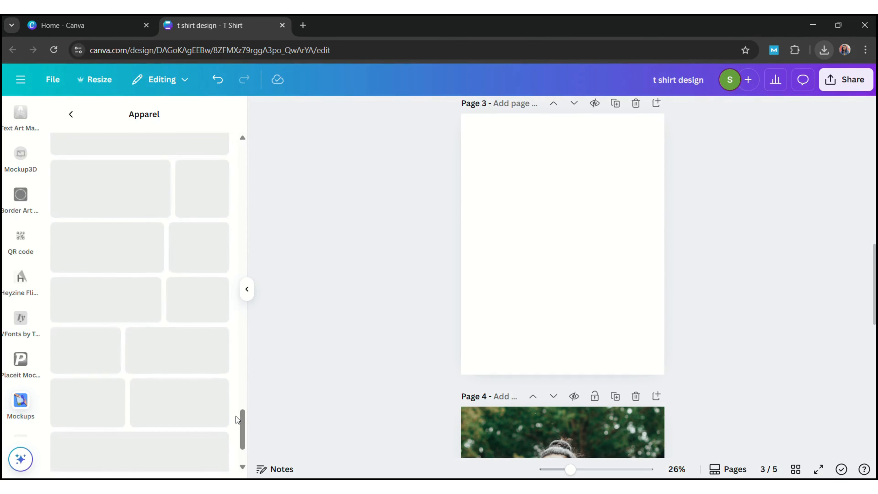
pyautogui.moveTo(242, 420)
pyautogui.mouseDown()
pyautogui.moveTo(243, 319)
pyautogui.moveTo(244, 409)
pyautogui.mouseUp()
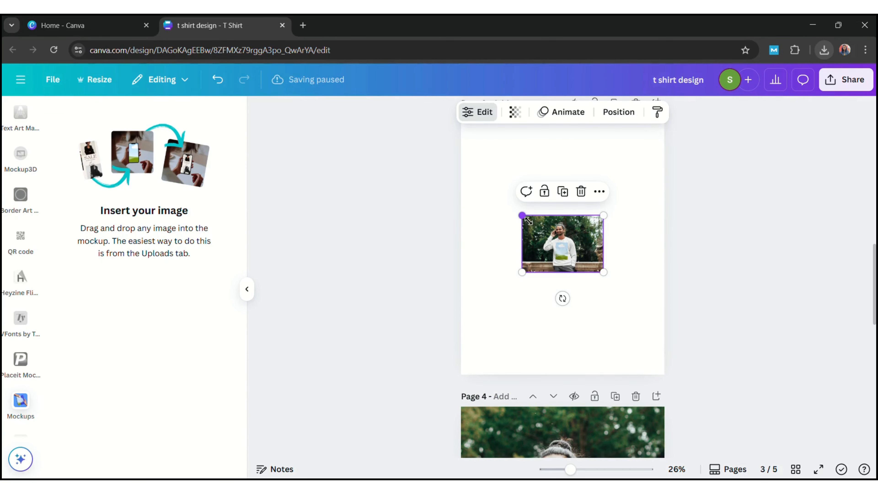
# Step: Enlarge the outdoor man mockup and centre it so it covers page 3
pyautogui.moveTo(522, 216); pyautogui.dragTo(223, 52)
pyautogui.moveTo(557, 177); pyautogui.dragTo(702, 284)
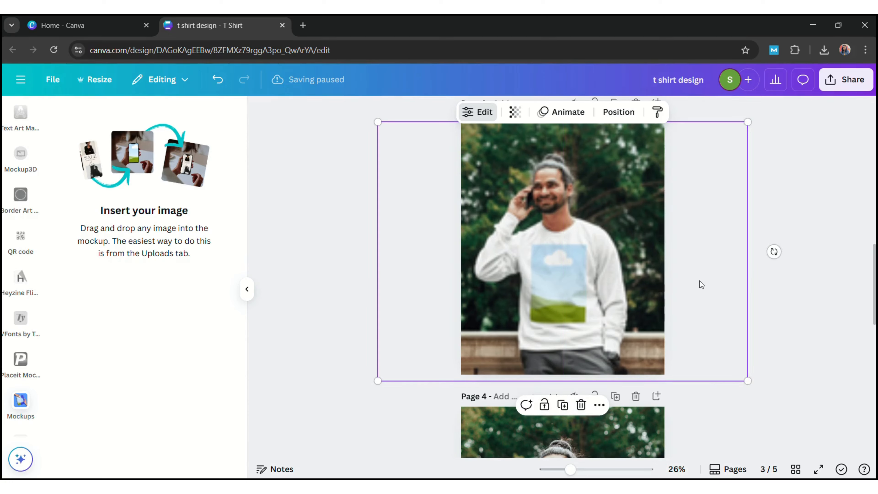
pyautogui.moveTo(619, 292); pyautogui.dragTo(619, 292)
# Step: Place the KING lion design on the man's sweatshirt in the page 3 mockup
pyautogui.click(575, 257)
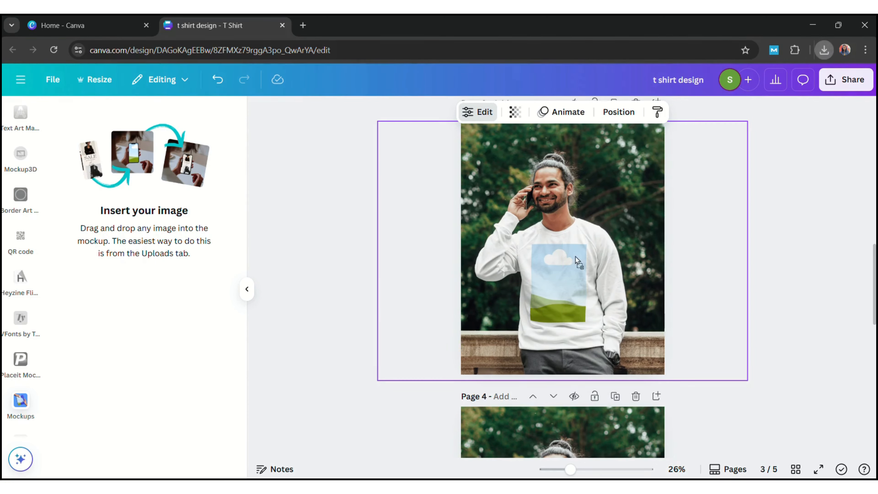
pyautogui.hotkey('ctrl', 'v')
pyautogui.moveTo(556, 226); pyautogui.dragTo(557, 271)
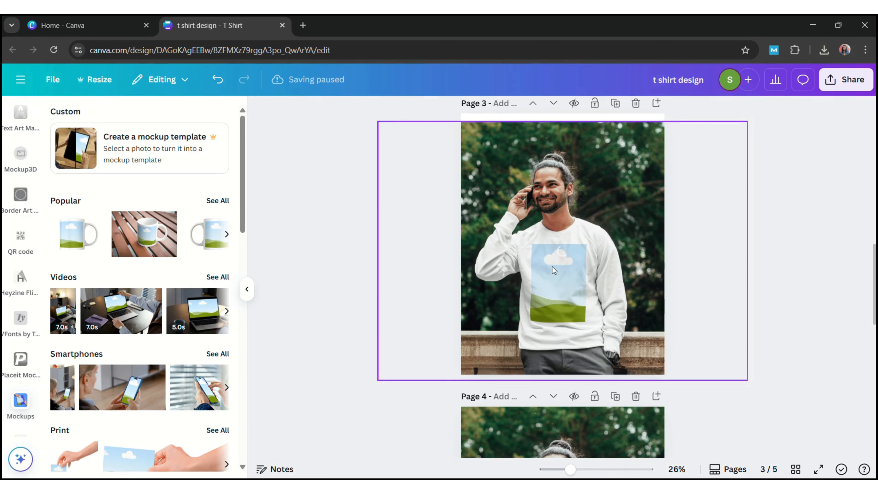
# Step: Review the finished sweatshirt mockups from page 2 through page 5
pyautogui.scroll(8, 872, 223)
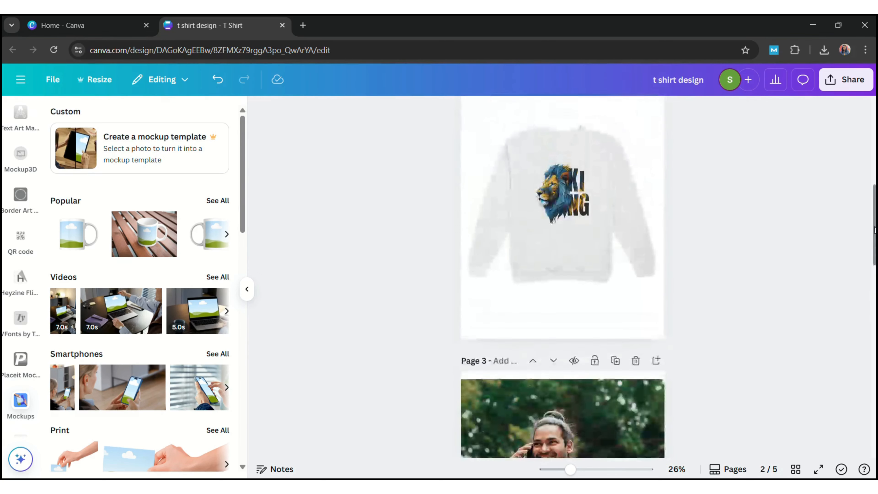
pyautogui.scroll(-8, 871, 223)
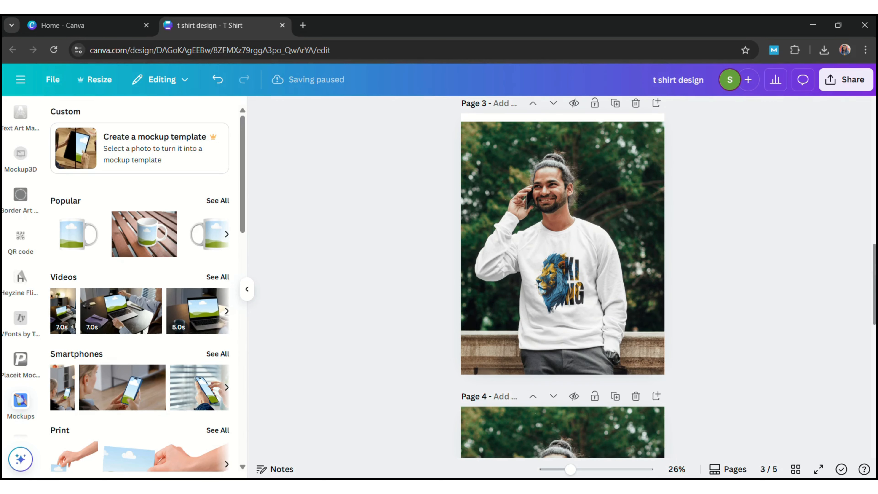
pyautogui.scroll(-18, 562, 277)
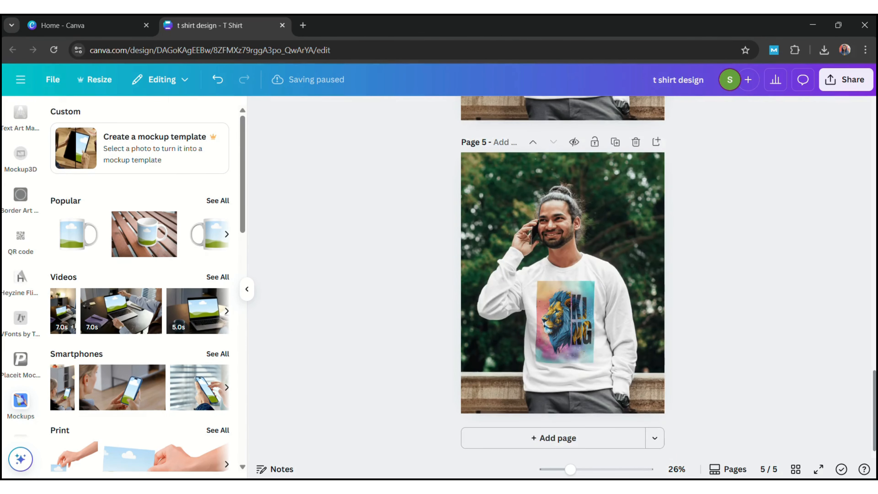